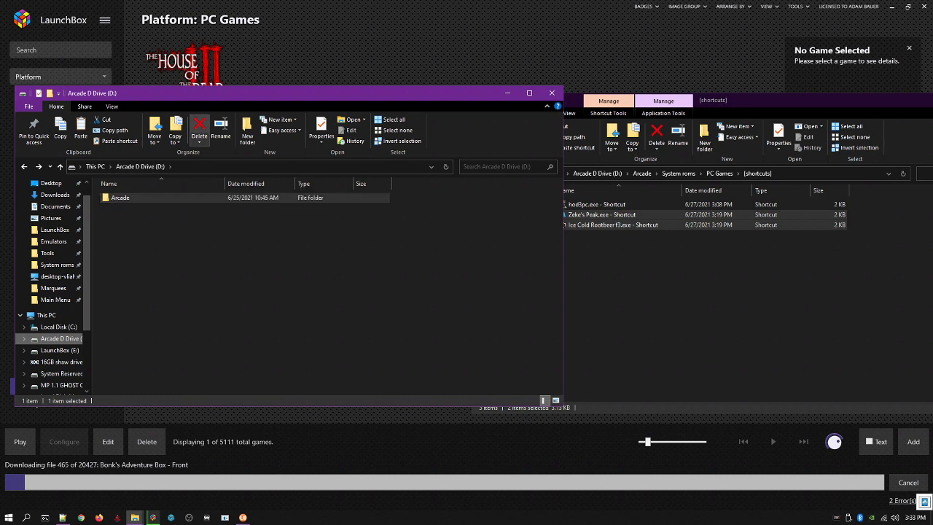
Open the [shortcuts] folder in Arcade\System roms\PC Games on the Arcade D Drive.
{"action": "double_click", "coordinate": [120, 201]}
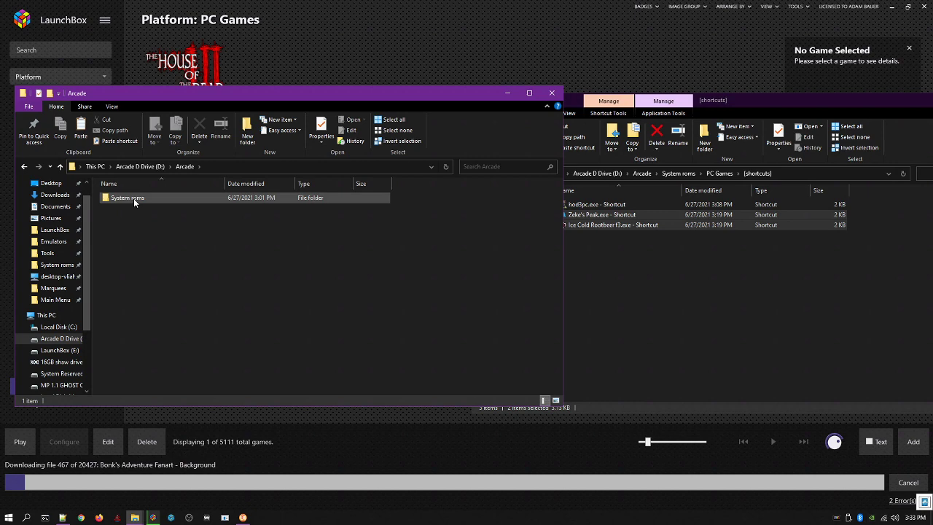
{"action": "double_click", "coordinate": [134, 198]}
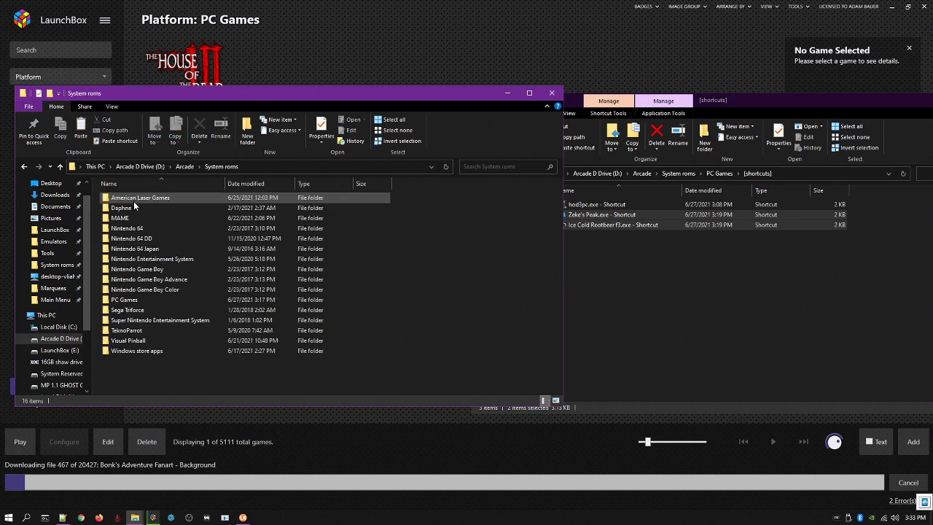
{"action": "double_click", "coordinate": [123, 299]}
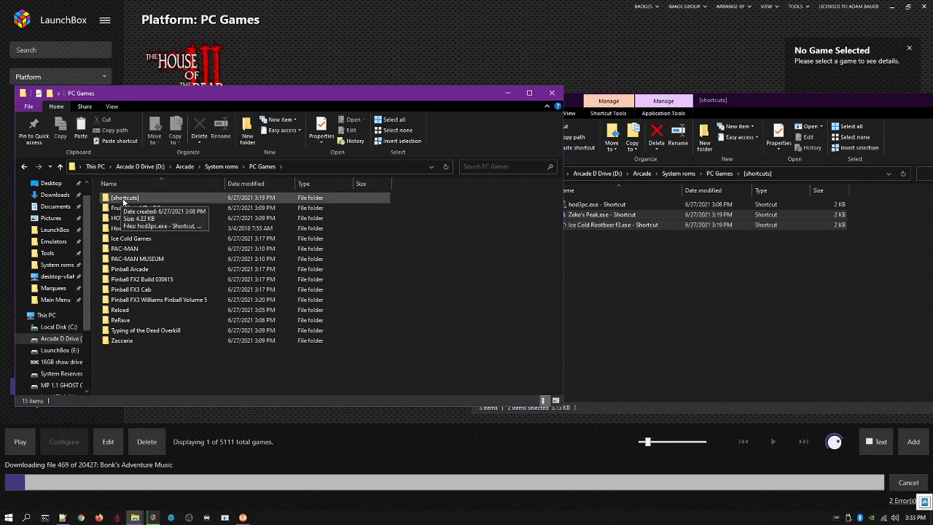
{"action": "double_click", "coordinate": [124, 199]}
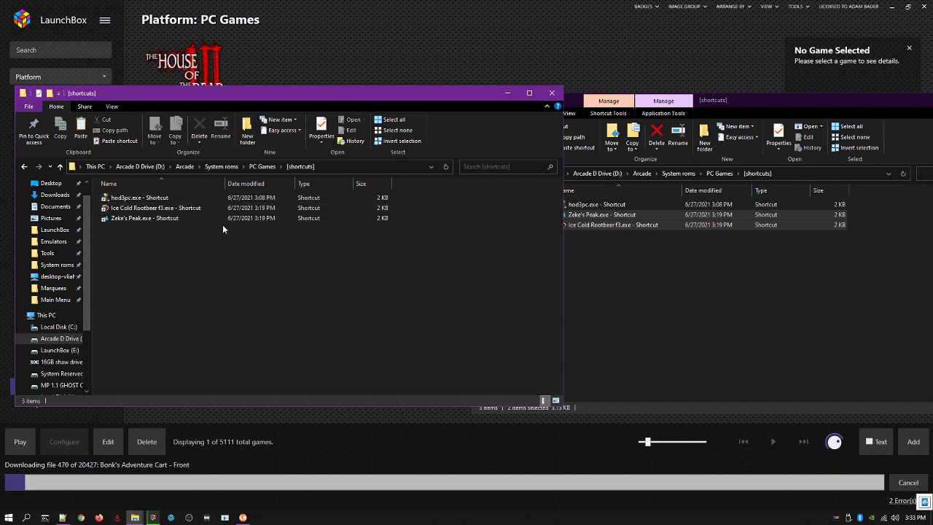
{"action": "left_click", "coordinate": [264, 168]}
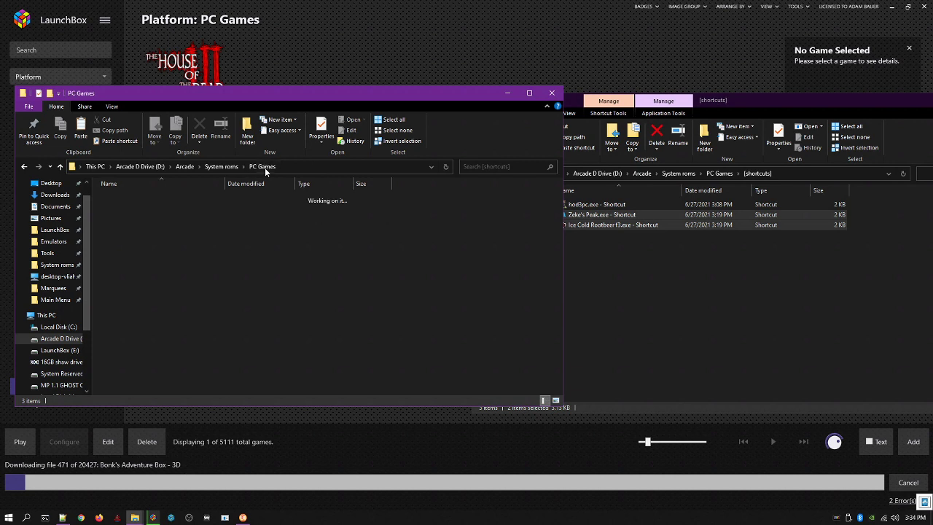
{"action": "double_click", "coordinate": [131, 200]}
Delete the Zeke's Peak.exe and Ice Cold Rootbeer f3.exe shortcuts from the [shortcuts] folder.
{"action": "left_click", "coordinate": [140, 221]}
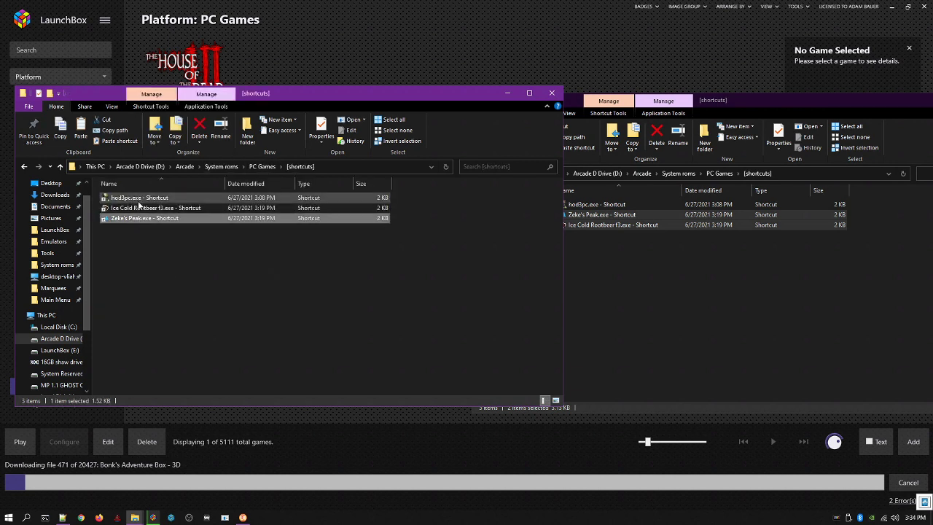
{"action": "left_click", "coordinate": [141, 208], "text": "ctrl"}
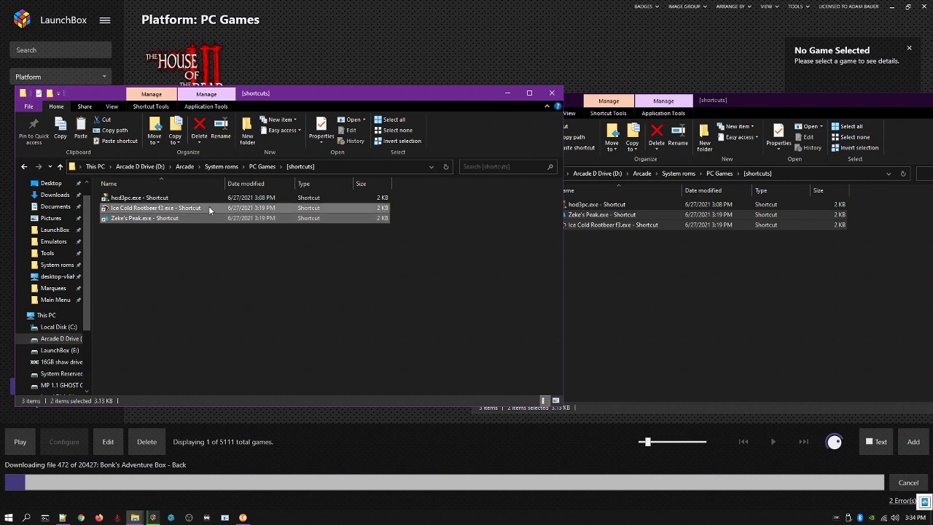
{"action": "right_click", "coordinate": [173, 213]}
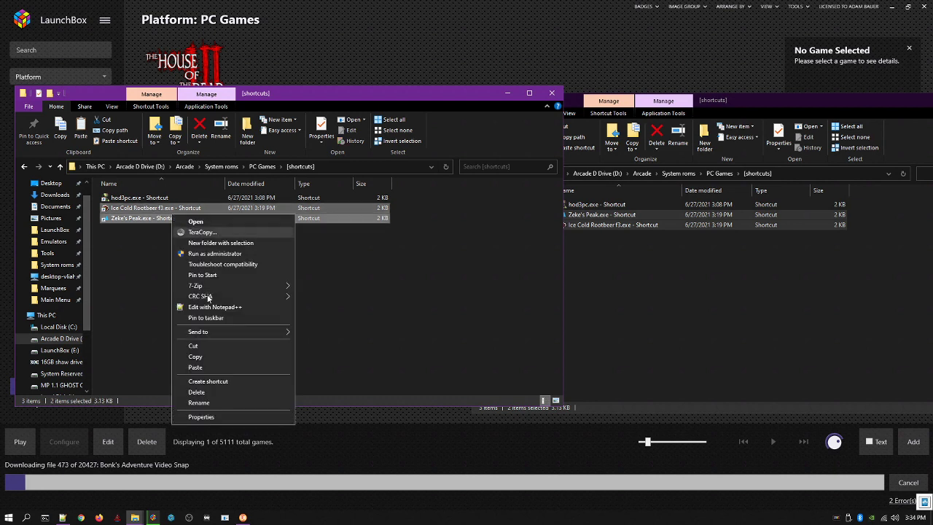
{"action": "key", "text": "Escape"}
{"action": "key", "text": "Delete"}
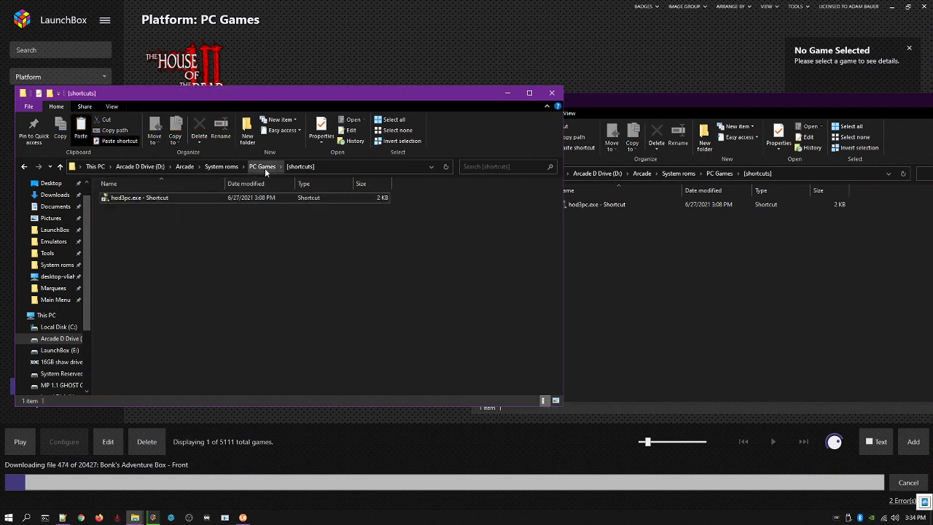
Create shortcuts for Ice Cold Rootbeer f3.exe and Zeke's Peak.exe inside the Ice Cold Games folder.
{"action": "left_click", "coordinate": [262, 166]}
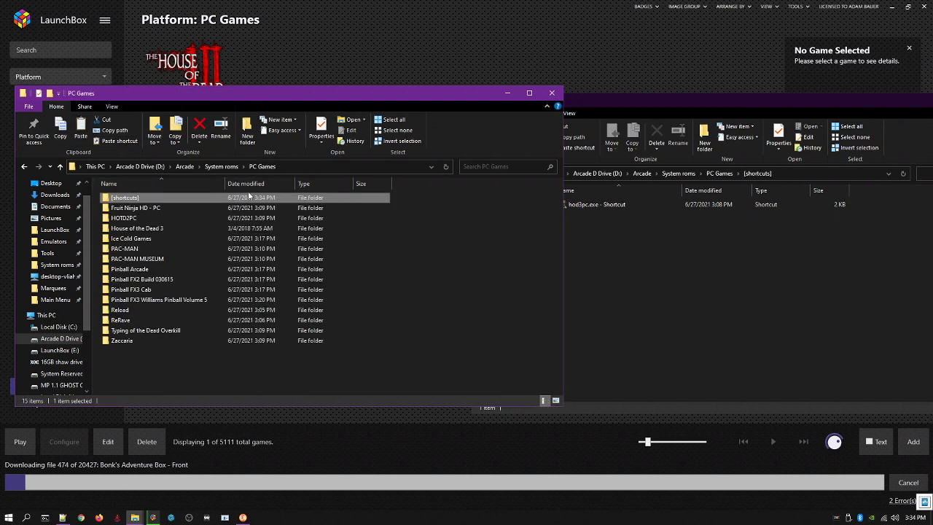
{"action": "double_click", "coordinate": [146, 239]}
{"action": "left_click", "coordinate": [142, 218]}
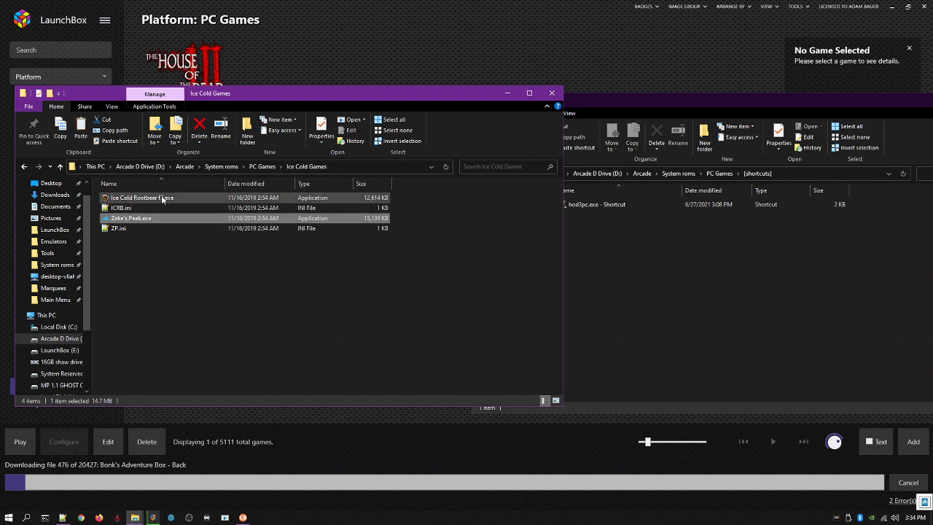
{"action": "left_click", "coordinate": [163, 200], "text": "ctrl"}
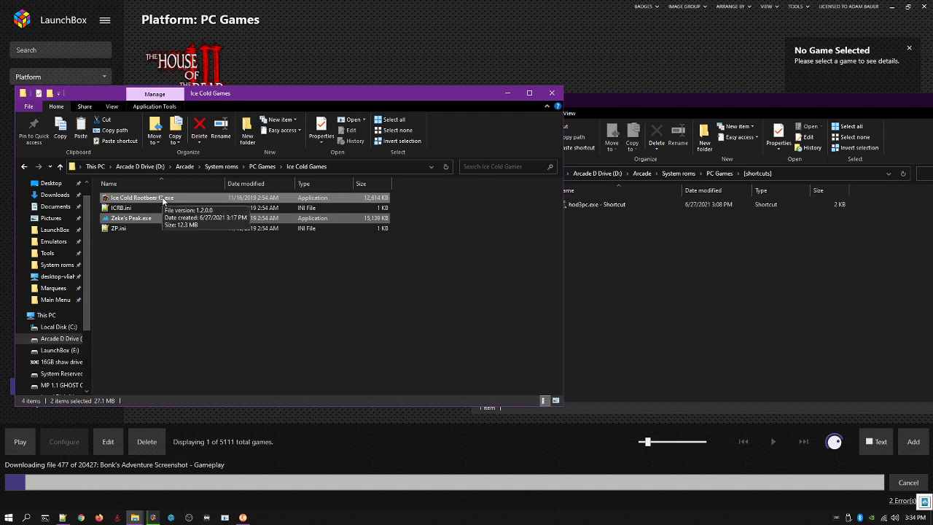
{"action": "left_click_drag", "start_coordinate": [163, 200], "coordinate": [212, 282]}
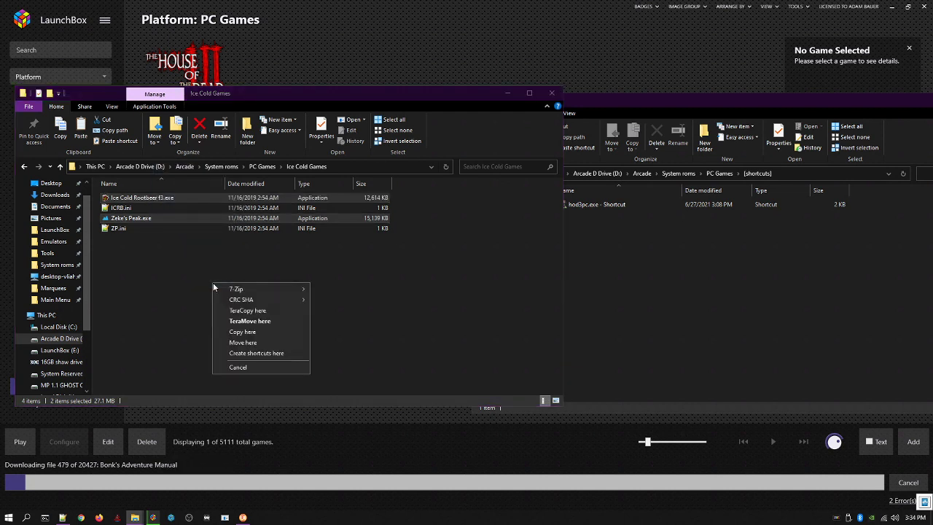
{"action": "left_click", "coordinate": [256, 354]}
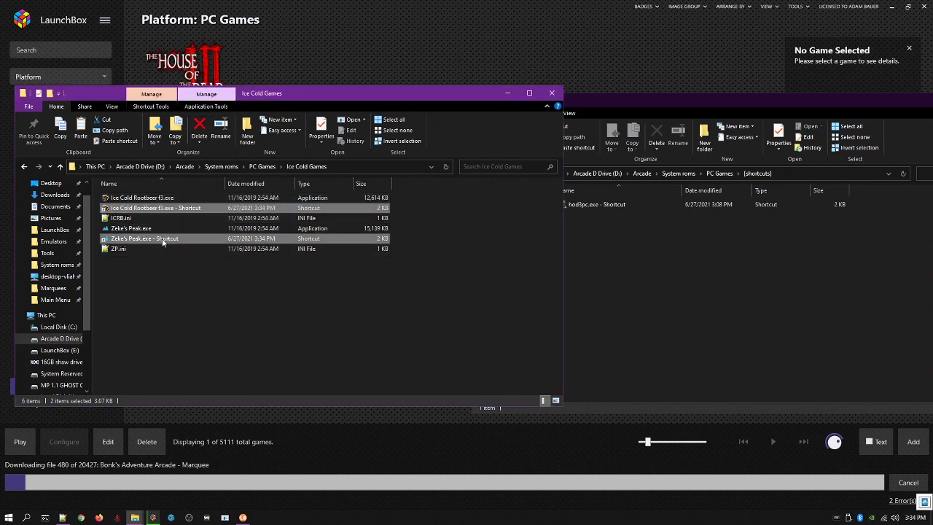
Move the two new shortcuts from Ice Cold Games into the PC Games [shortcuts] folder, using Explorer for the transfer.
{"action": "right_click", "coordinate": [163, 243]}
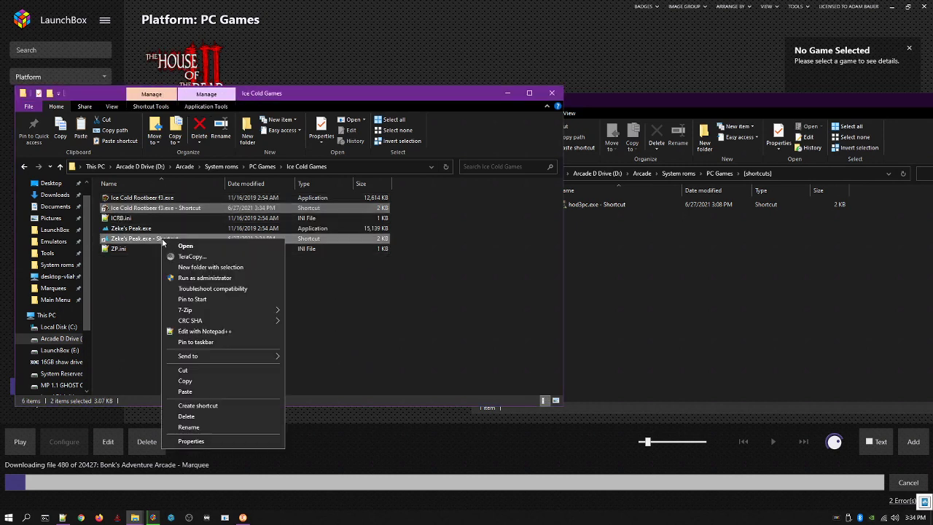
{"action": "left_click", "coordinate": [198, 370]}
{"action": "left_click", "coordinate": [261, 166]}
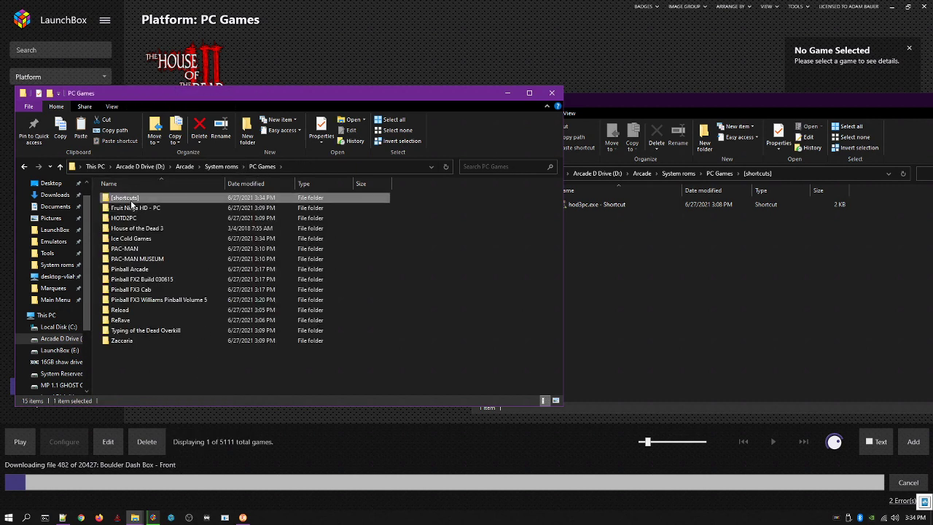
{"action": "double_click", "coordinate": [129, 198]}
{"action": "right_click", "coordinate": [132, 227]}
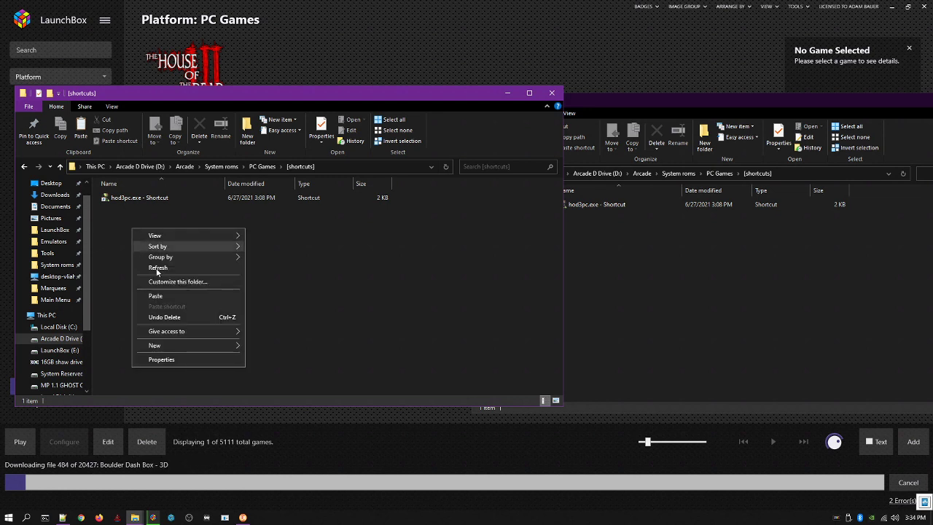
{"action": "left_click", "coordinate": [161, 296]}
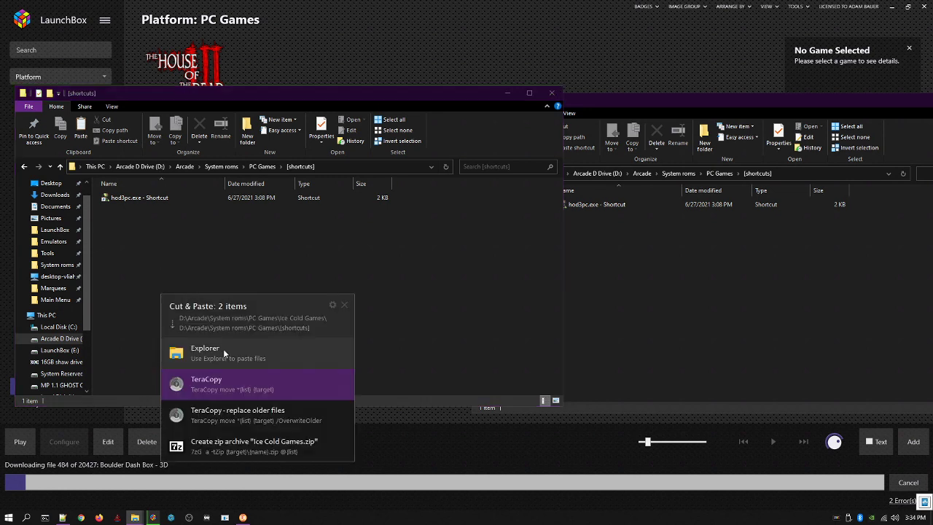
{"action": "left_click", "coordinate": [223, 348]}
{"action": "left_click", "coordinate": [161, 258]}
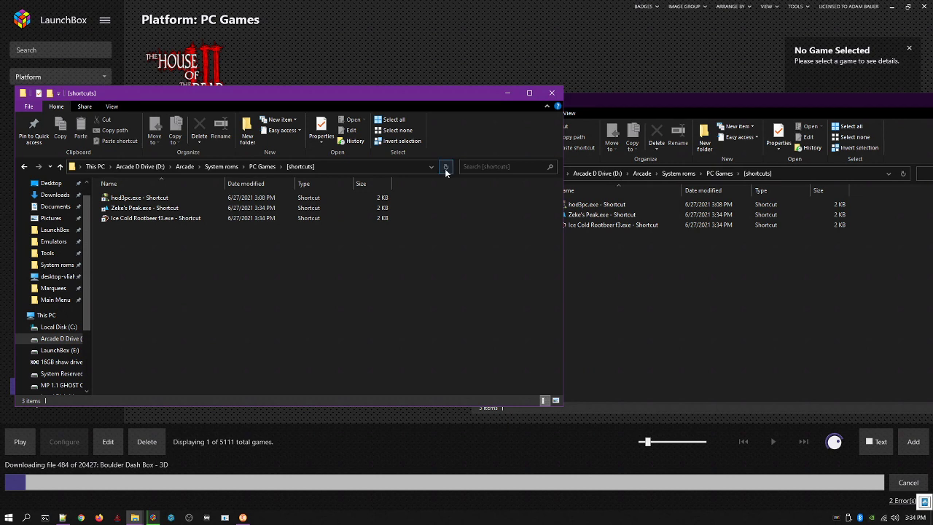
Start importing the Zeke's Peak and Ice Cold Rootbeer shortcuts into LaunchBox, with None of the Above as the game file type.
{"action": "left_click", "coordinate": [611, 102]}
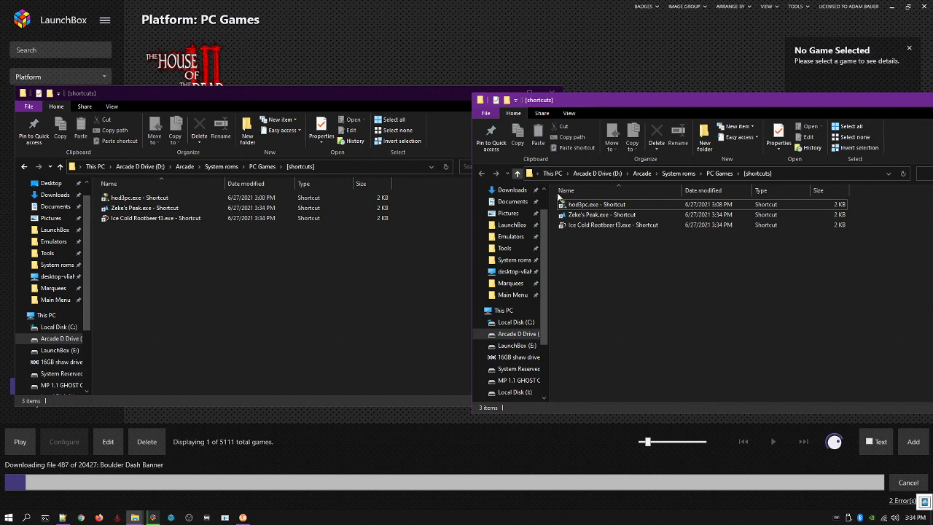
{"action": "left_click", "coordinate": [589, 215]}
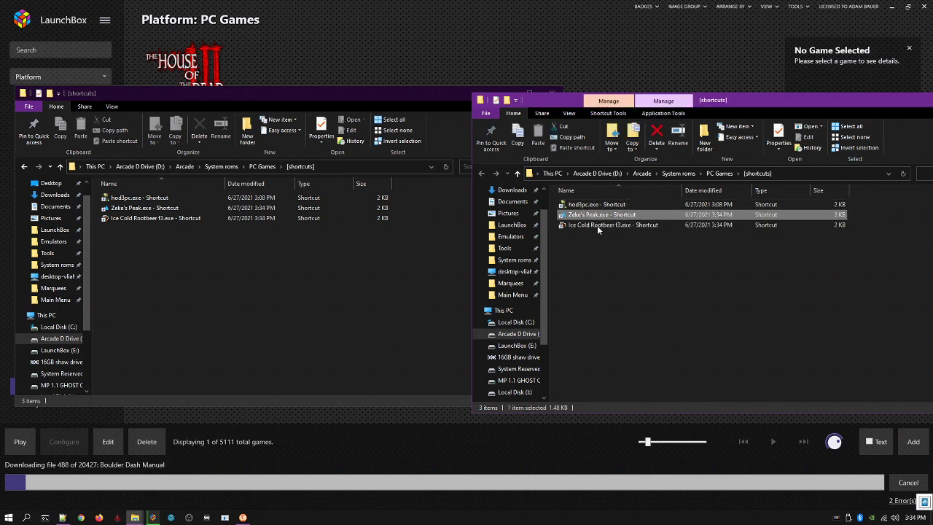
{"action": "left_click", "coordinate": [593, 225], "text": "shift"}
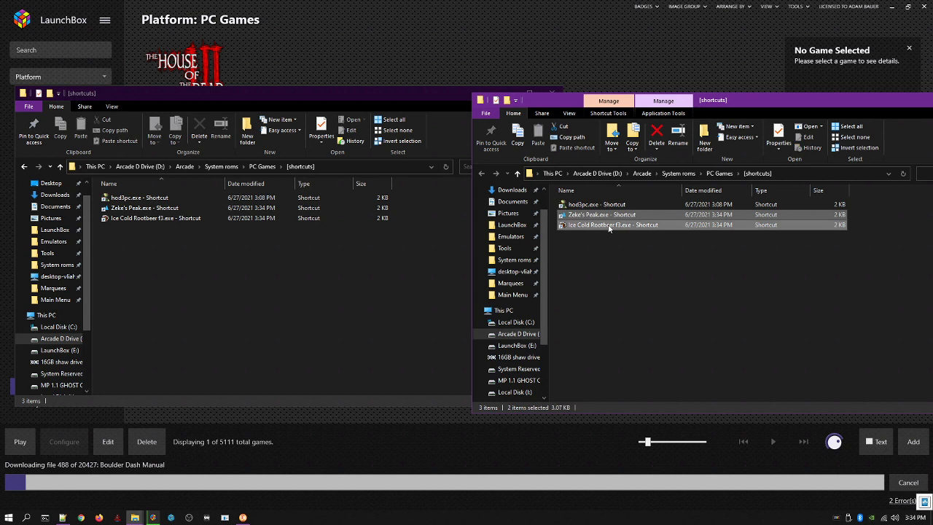
{"action": "left_click_drag", "start_coordinate": [610, 224], "coordinate": [383, 56]}
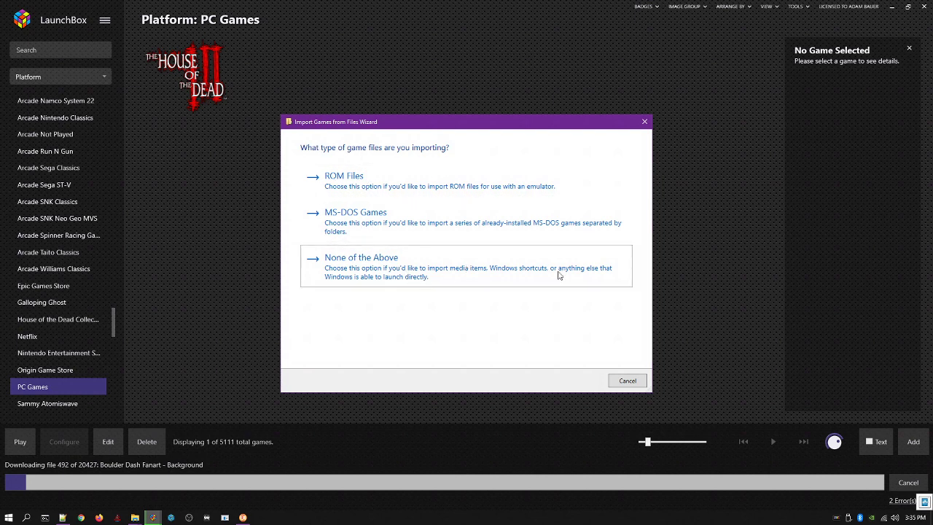
{"action": "left_click", "coordinate": [396, 275]}
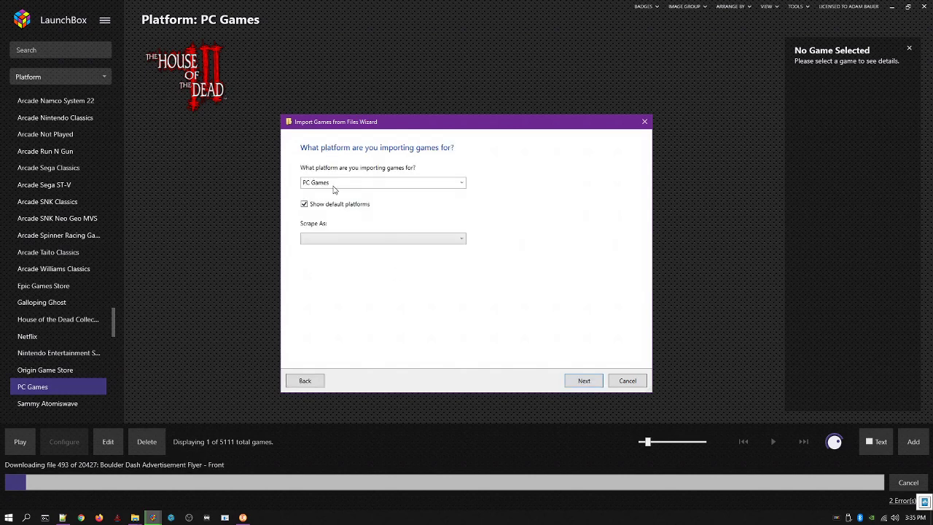
Keep PC Games as the import platform and set it to scrape as Windows.
{"action": "left_click", "coordinate": [337, 240]}
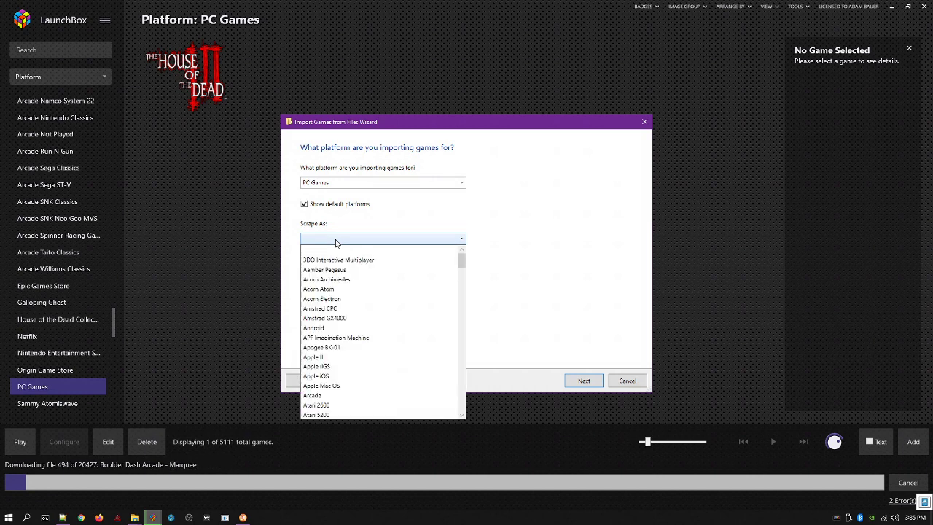
{"action": "left_click", "coordinate": [336, 240]}
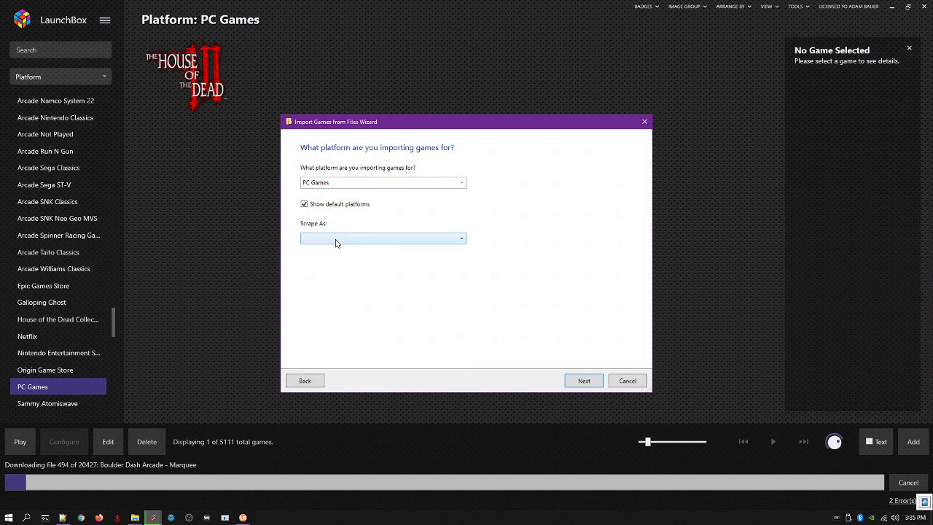
{"action": "type", "text": "windows"}
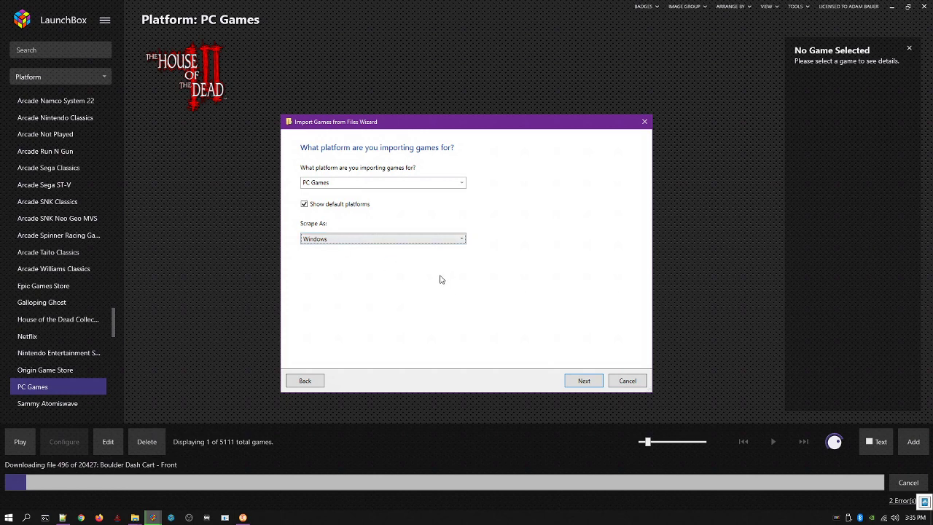
{"action": "left_click", "coordinate": [590, 381]}
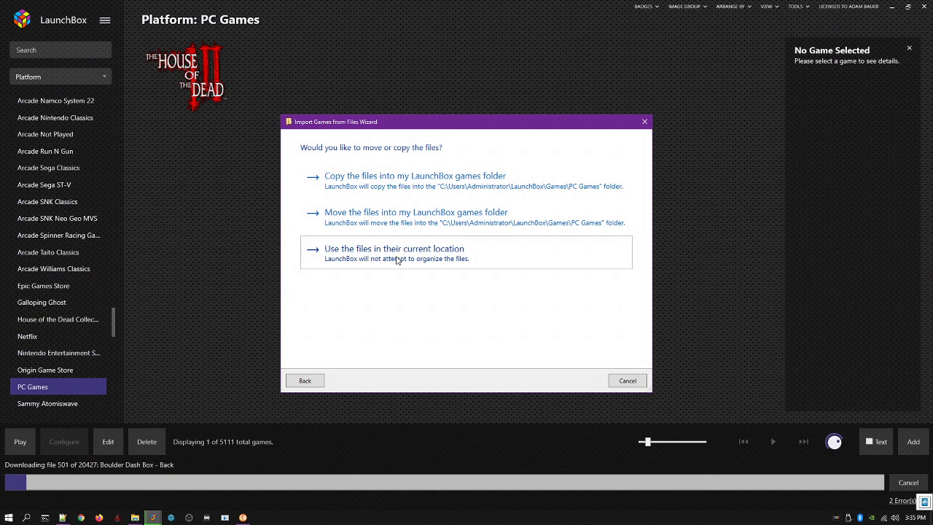
Use the files in their current location and accept the default metadata, image, EmuMovies and custom options up to the import review.
{"action": "left_click", "coordinate": [397, 260]}
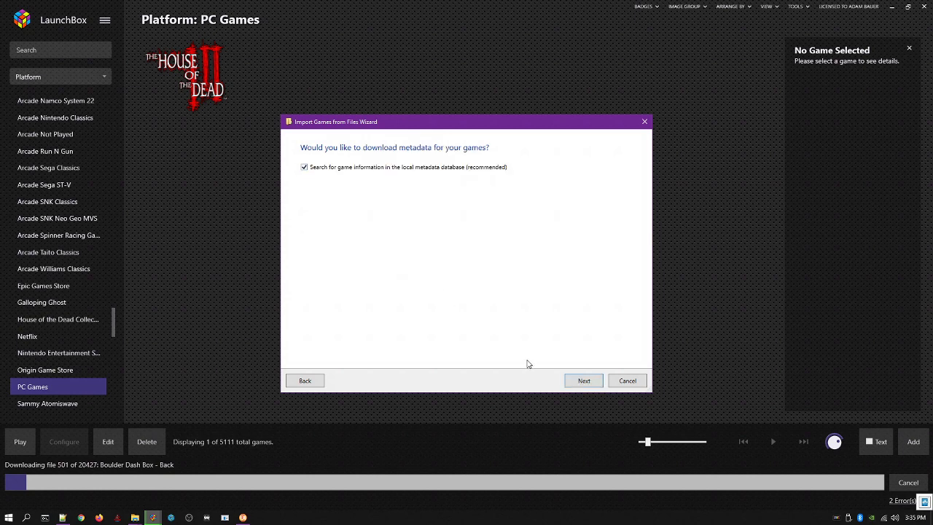
{"action": "left_click", "coordinate": [584, 383]}
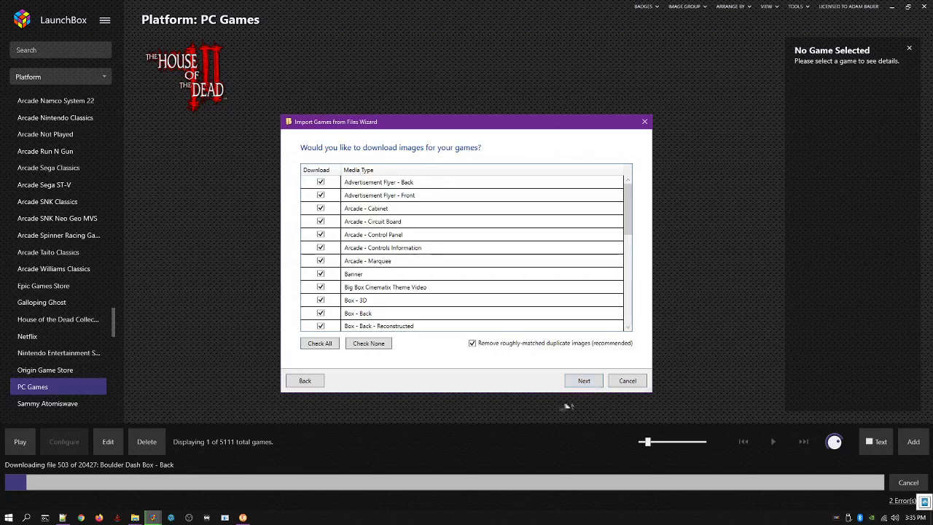
{"action": "left_click", "coordinate": [587, 386]}
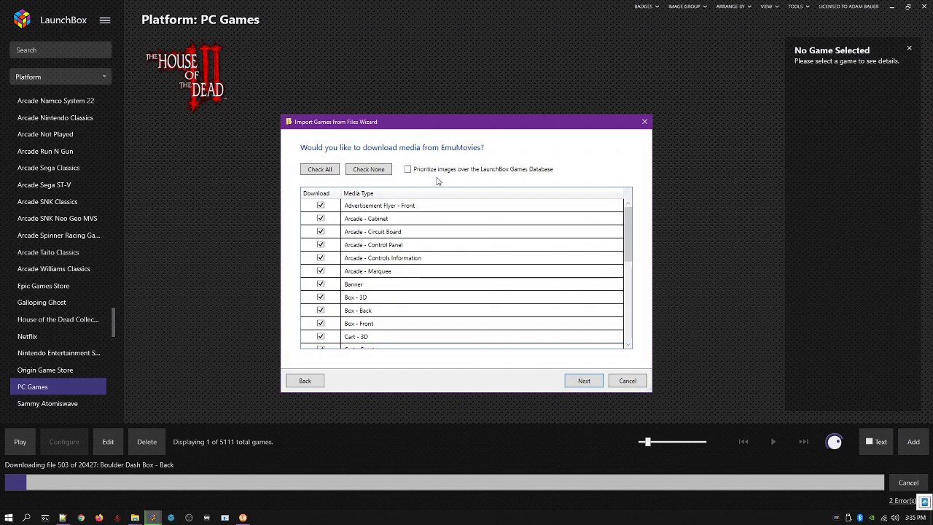
{"action": "left_click", "coordinate": [591, 383]}
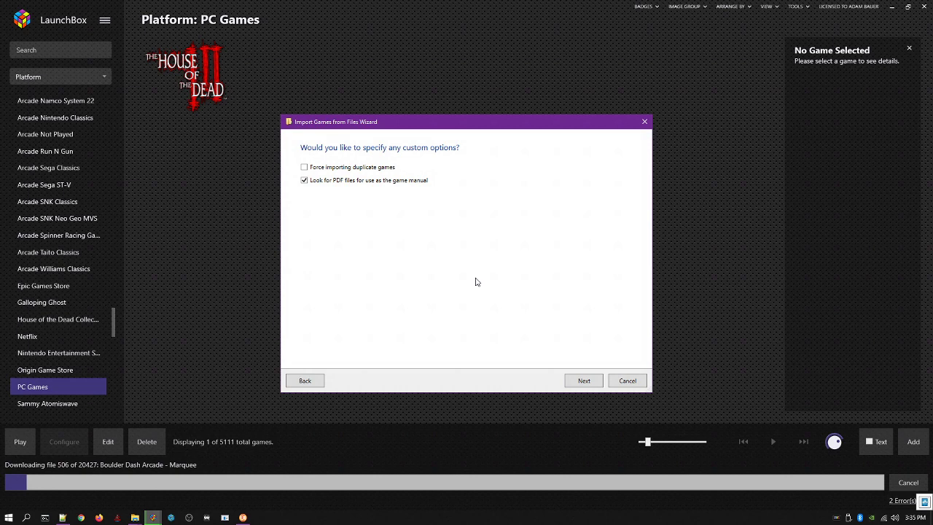
{"action": "left_click", "coordinate": [582, 380]}
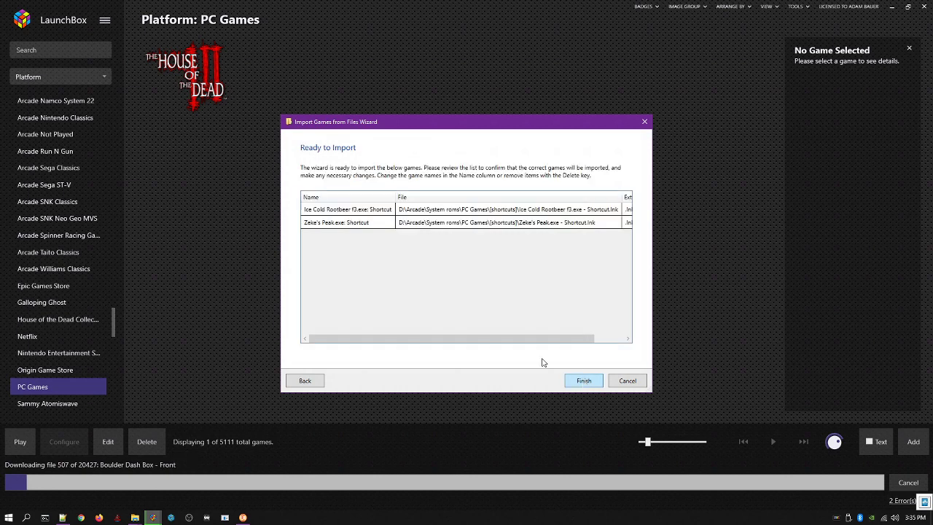
Shorten the first game's name in the import list to Ice Cold Rootbeer.
{"action": "left_click", "coordinate": [357, 212]}
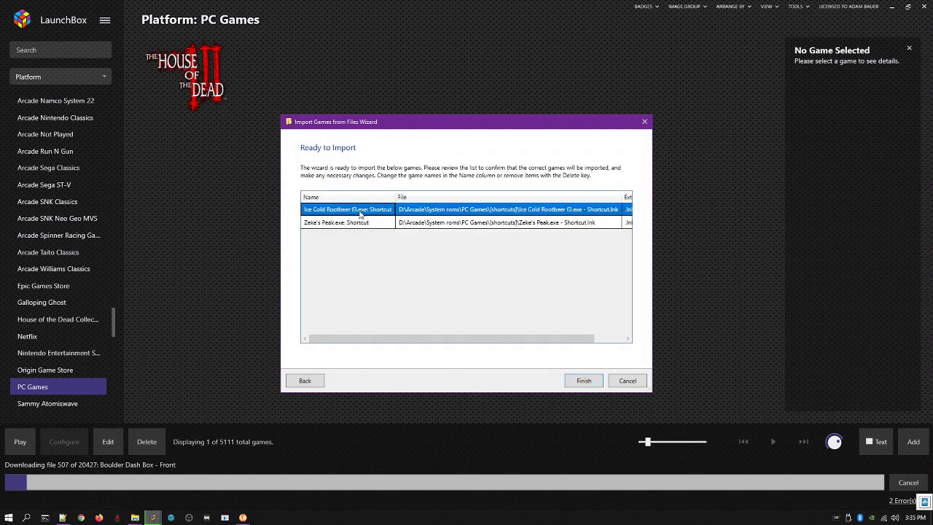
{"action": "left_click", "coordinate": [356, 213]}
{"action": "left_click_drag", "start_coordinate": [351, 210], "coordinate": [361, 210]}
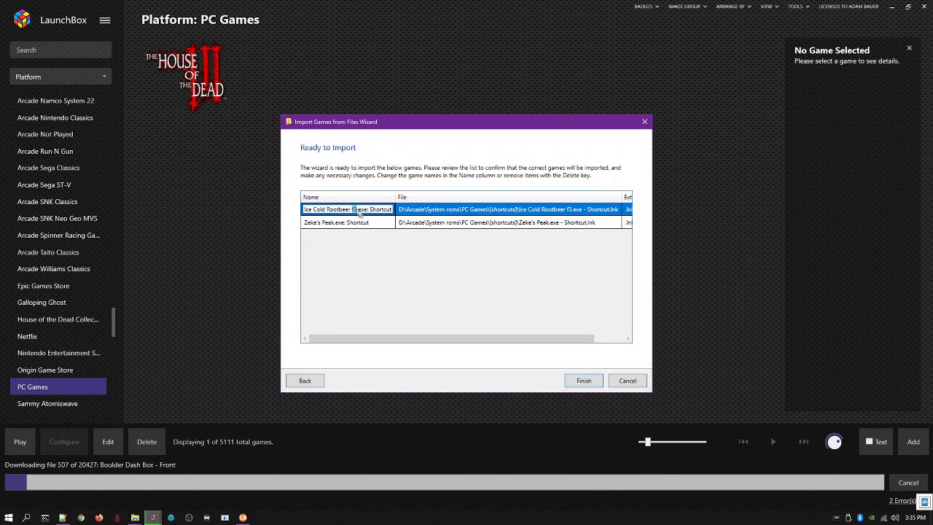
{"action": "key", "text": "Delete"}
{"action": "key", "text": "Delete"}
{"action": "key", "text": "Delete"}
{"action": "key", "text": "Delete"}
{"action": "key", "text": "Delete"}
{"action": "key", "text": "Delete"}
{"action": "key", "text": "Delete"}
{"action": "key", "text": "Delete"}
{"action": "key", "text": "Delete"}
{"action": "key", "text": "Delete"}
{"action": "key", "text": "Delete"}
{"action": "key", "text": "Delete"}
{"action": "key", "text": "Delete"}
{"action": "key", "text": "Delete"}
{"action": "key", "text": "Delete"}
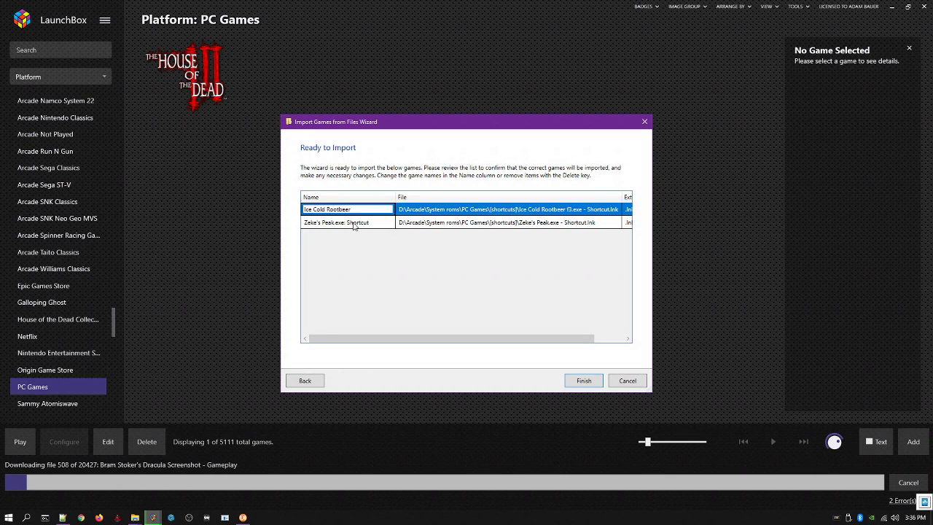
Shorten the second game's name in the import list to Zeke's Peak.
{"action": "left_click", "coordinate": [353, 226]}
{"action": "left_click", "coordinate": [354, 227]}
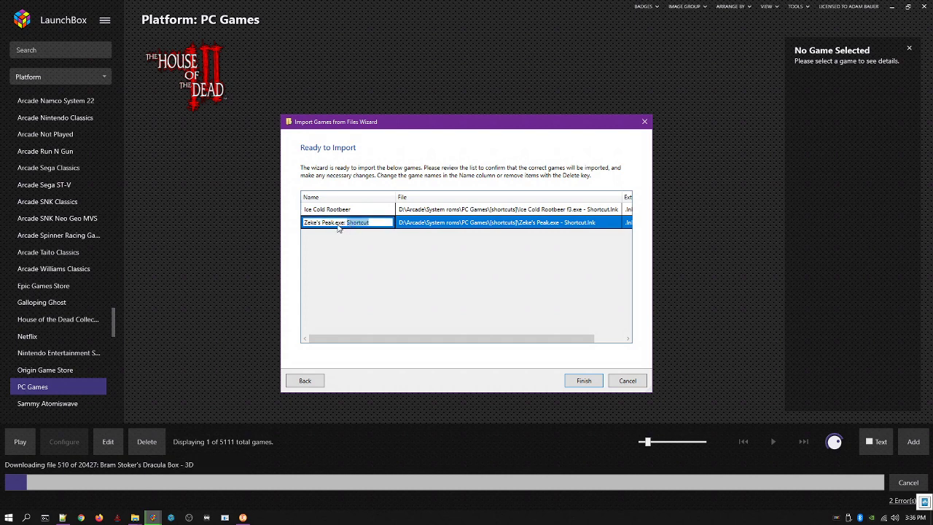
{"action": "left_click_drag", "start_coordinate": [338, 226], "coordinate": [379, 227]}
{"action": "key", "text": "Delete"}
Finish importing the two games and return to the PC Games platform in LaunchBox.
{"action": "left_click", "coordinate": [581, 379]}
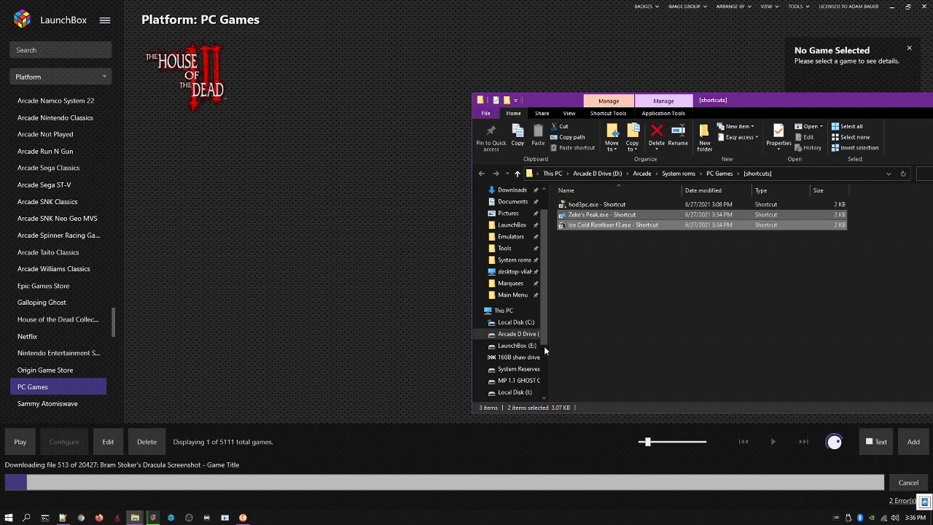
{"action": "left_click", "coordinate": [381, 266]}
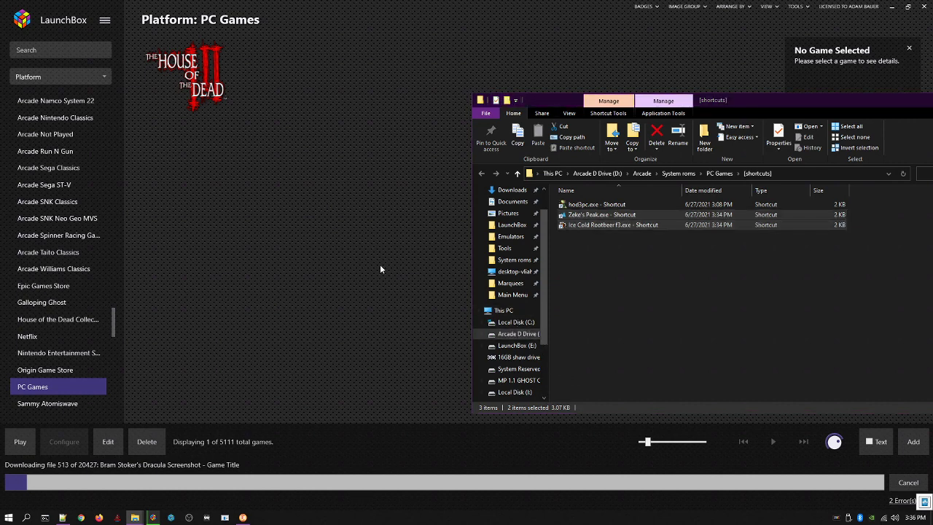
{"action": "left_click", "coordinate": [380, 268]}
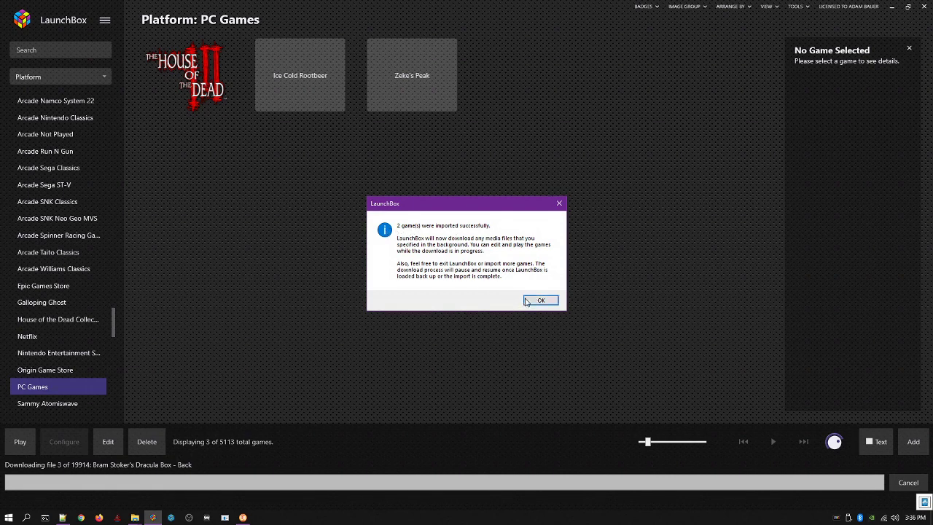
{"action": "left_click", "coordinate": [532, 301]}
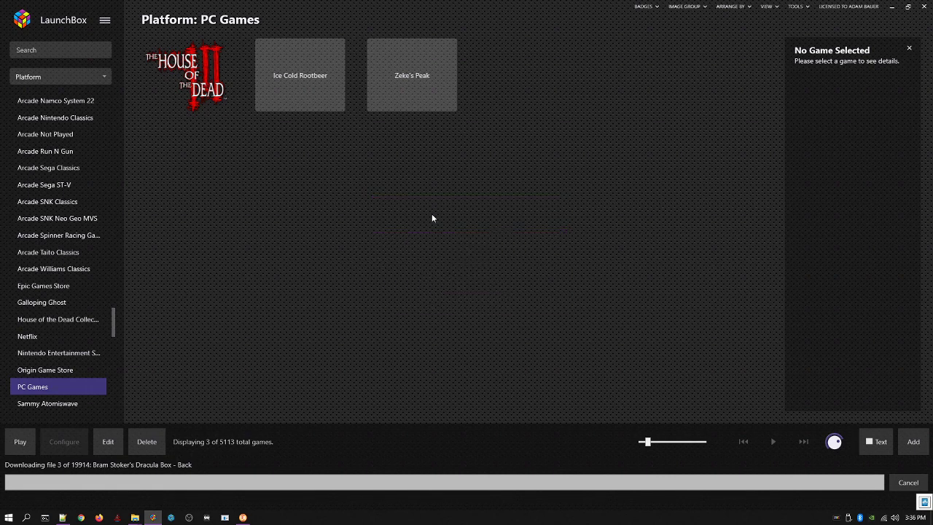
Search for metadata in Ice Cold Rootbeer's game details and check its launch application path.
{"action": "right_click", "coordinate": [314, 95]}
{"action": "left_click", "coordinate": [337, 245]}
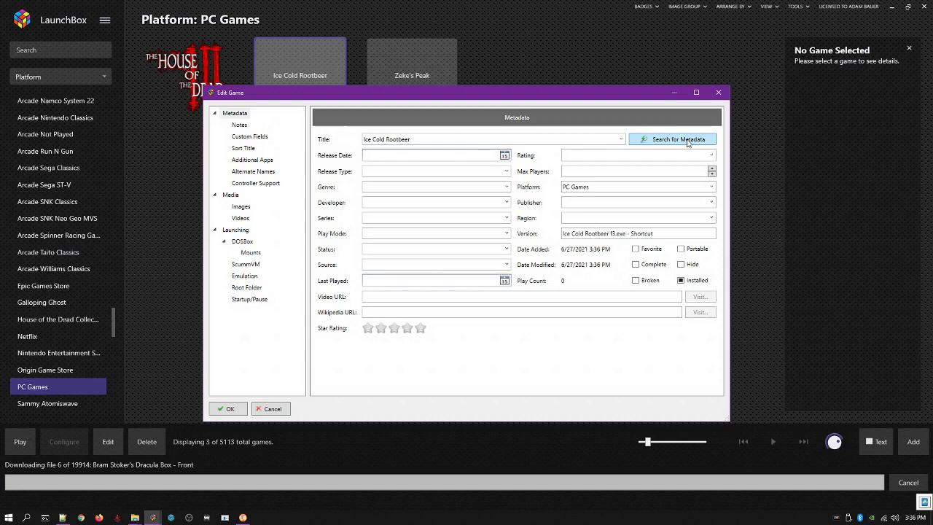
{"action": "left_click", "coordinate": [690, 139]}
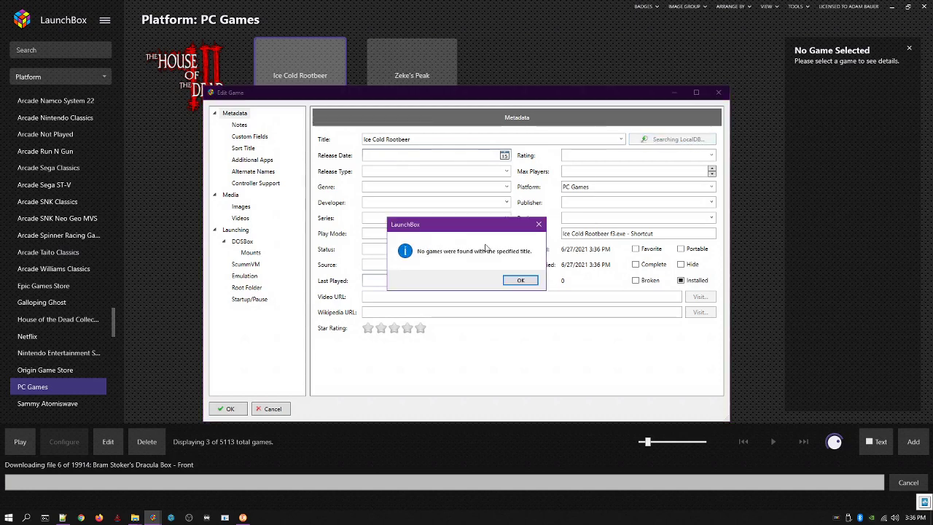
{"action": "left_click", "coordinate": [520, 281]}
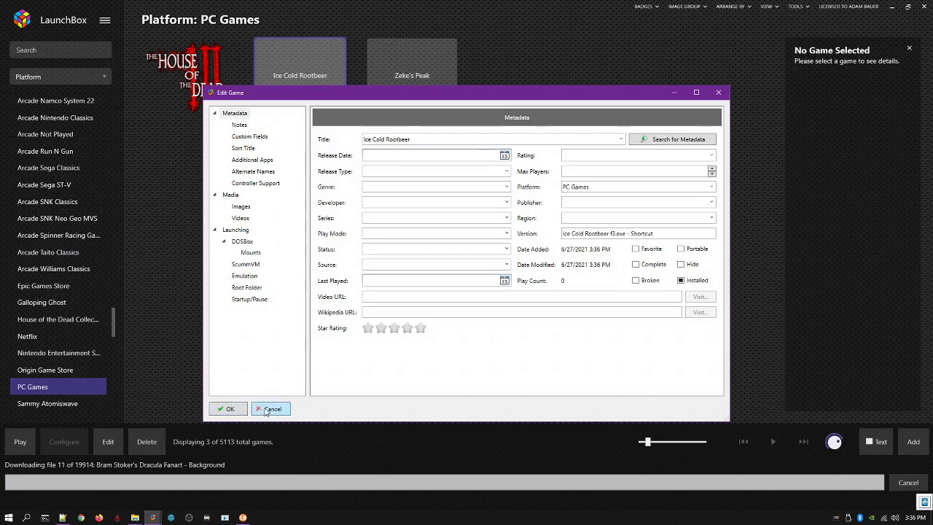
{"action": "left_click", "coordinate": [245, 231]}
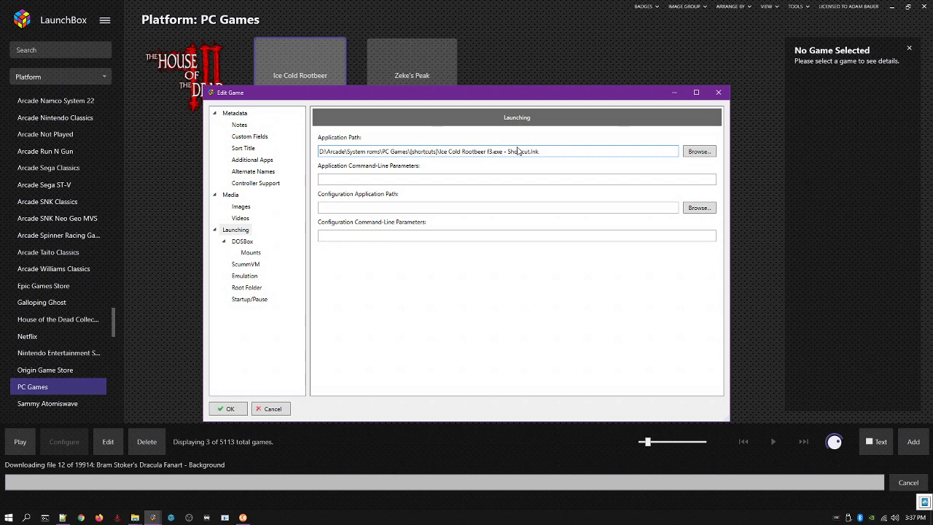
{"action": "left_click", "coordinate": [228, 409]}
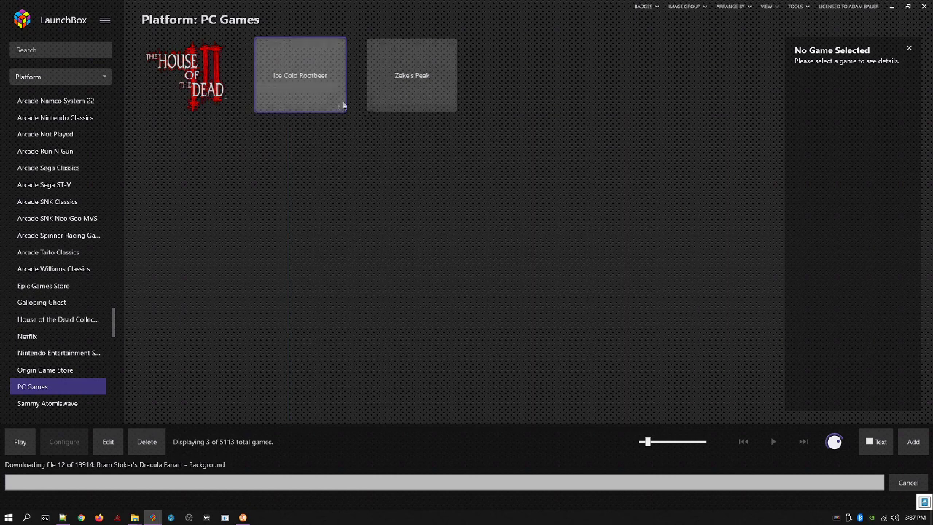
Launch Ice Cold Rootbeer from the PC Games platform and install the DirectPlay Windows feature it needs.
{"action": "right_click", "coordinate": [326, 105]}
{"action": "left_click", "coordinate": [347, 116]}
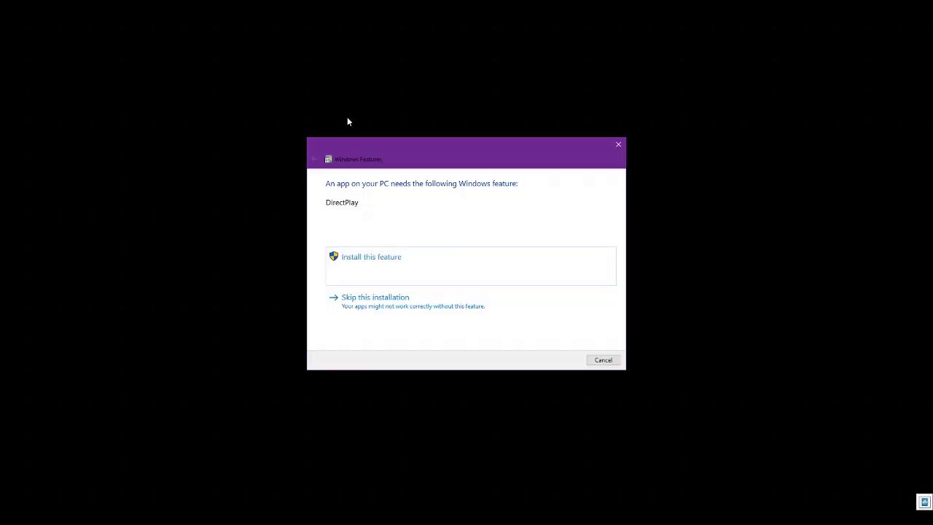
{"action": "left_click", "coordinate": [381, 258]}
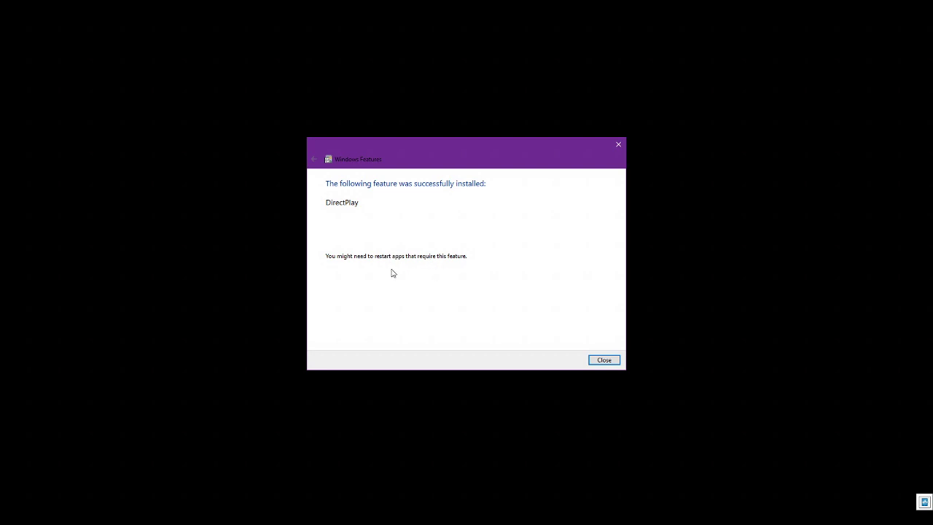
{"action": "left_click", "coordinate": [604, 360]}
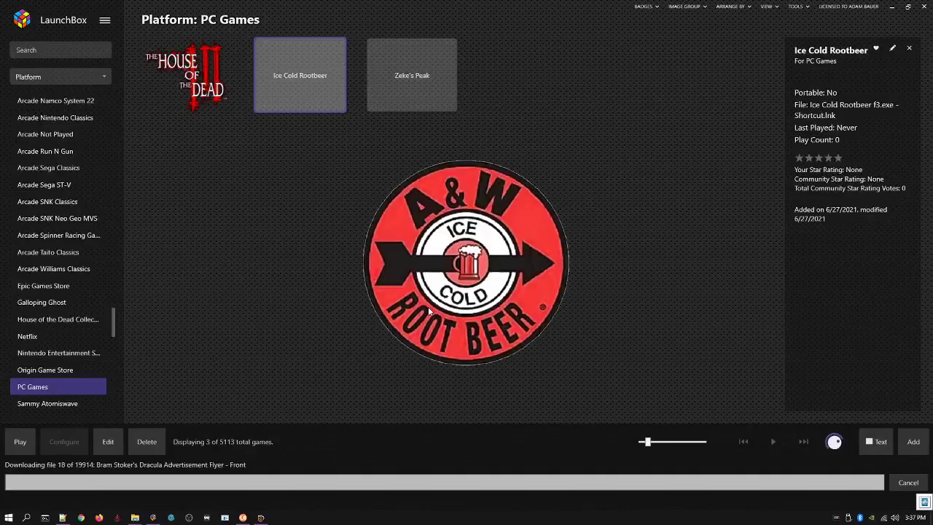